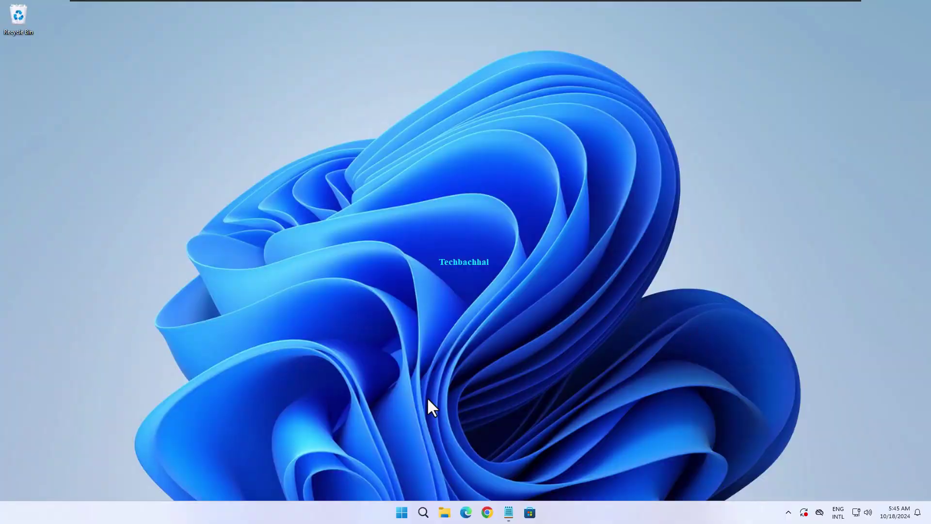
- Search 'cmd', run Command Prompt as administrator, and approve the User Account Control prompt
{"action": "left_click", "coordinate": [425, 512]}
{"action": "type", "text": "cmd"}
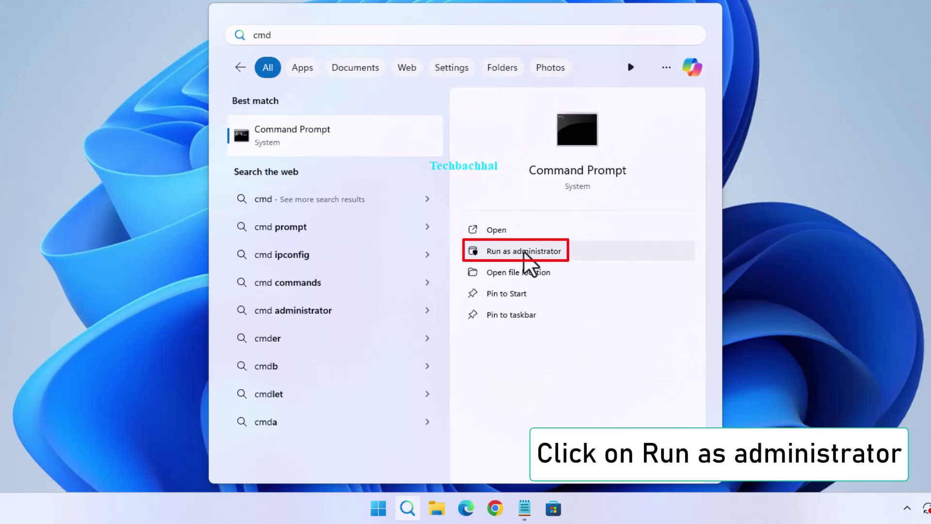
{"action": "left_click", "coordinate": [524, 251]}
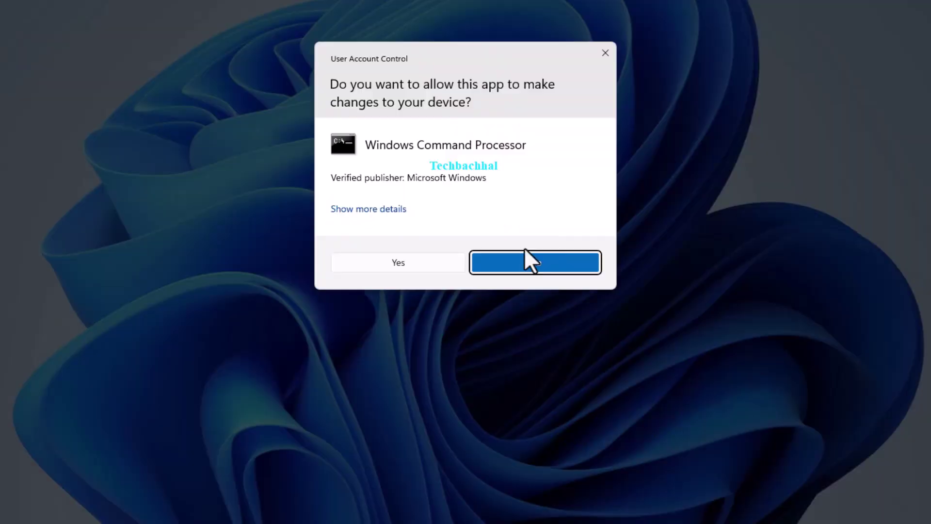
{"action": "left_click", "coordinate": [400, 261]}
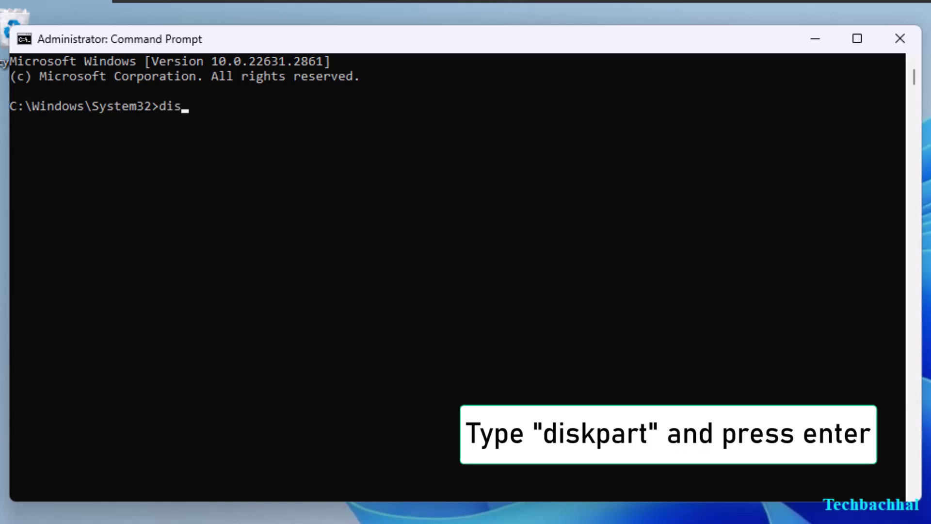
- Run diskpart, show the disk list with 'list disk', and select Disk 0 (50 GB)
{"action": "type", "text": "diskpa"}
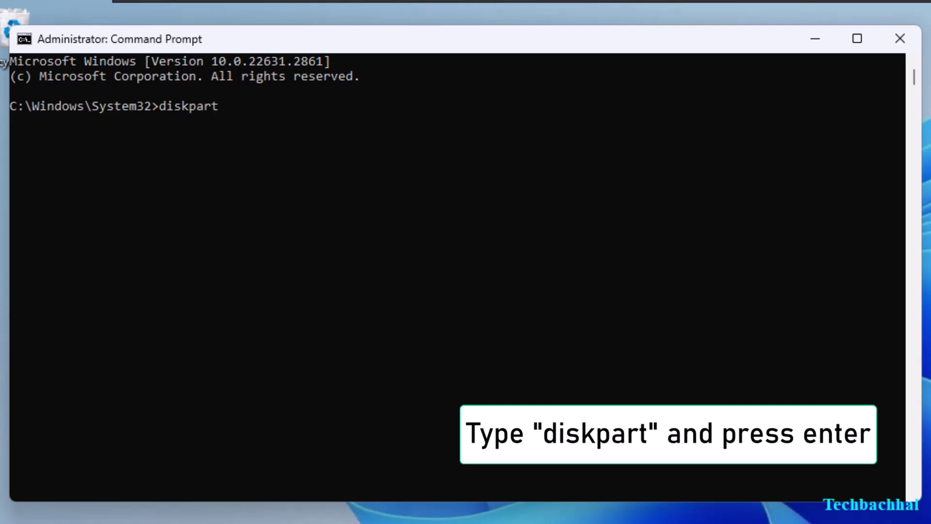
{"action": "type", "text": "rt"}
{"action": "key", "text": "Return"}
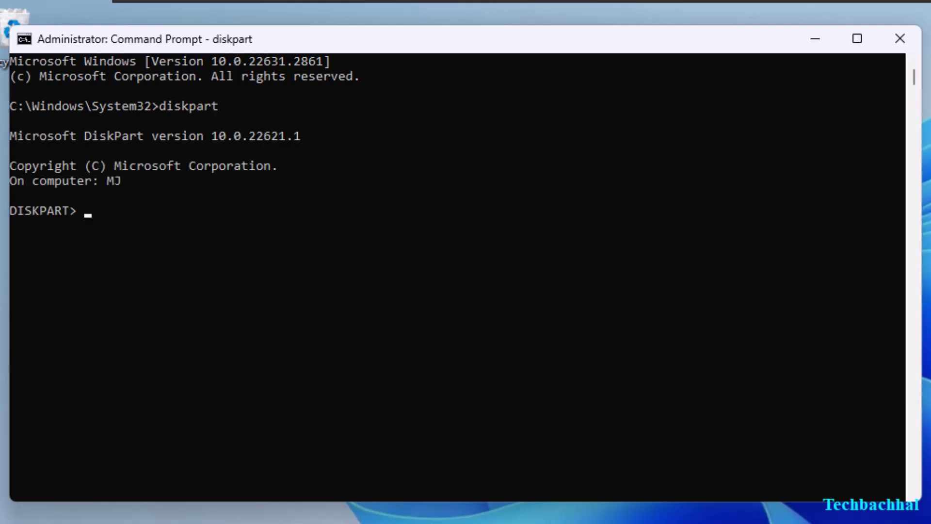
{"action": "left_click", "coordinate": [328, 307]}
{"action": "type", "text": "list di"}
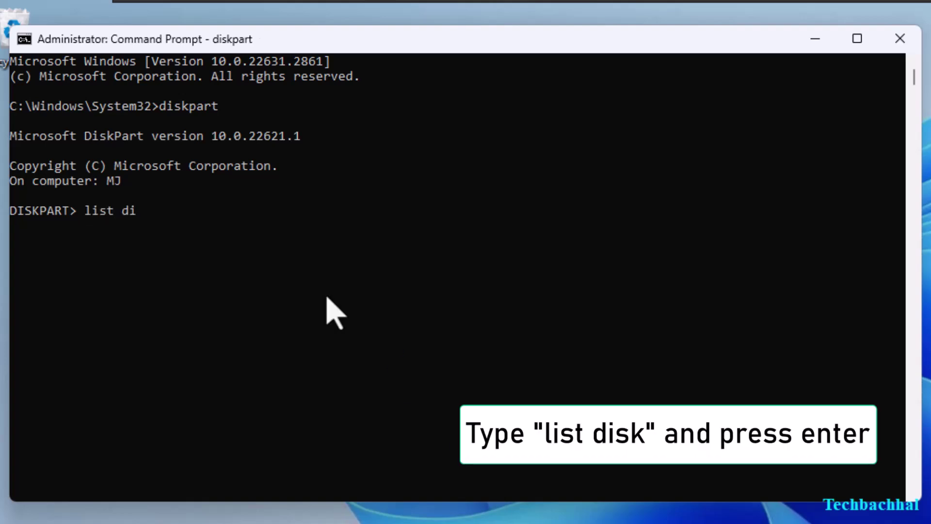
{"action": "type", "text": "sk"}
{"action": "key", "text": "Return"}
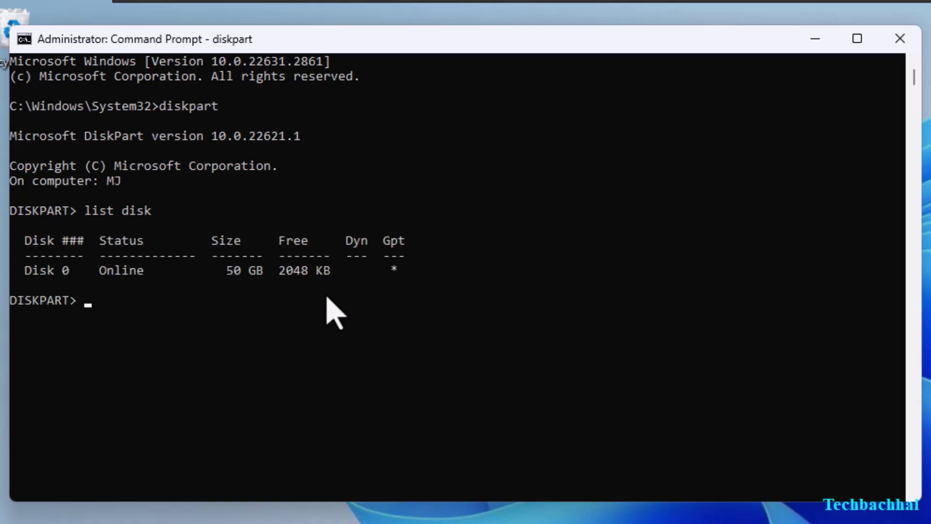
{"action": "type", "text": "select disk 0"}
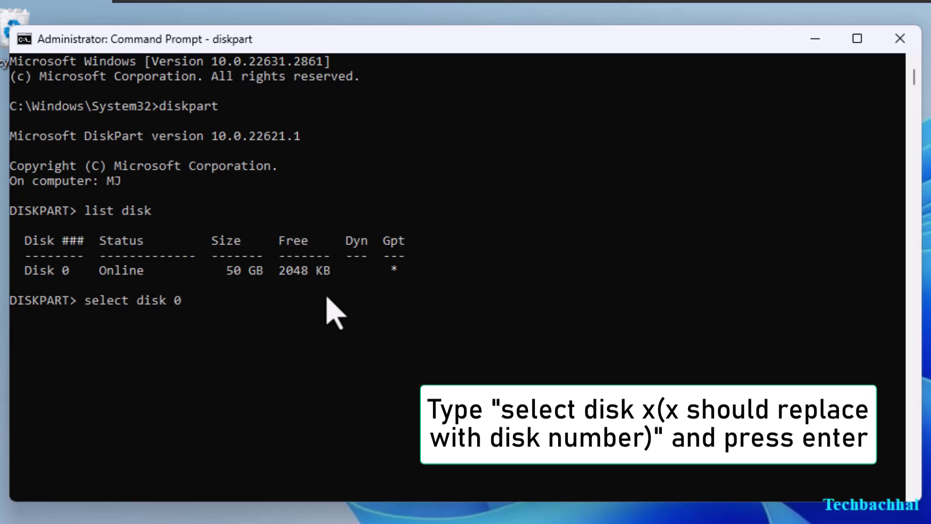
{"action": "key", "text": "Return"}
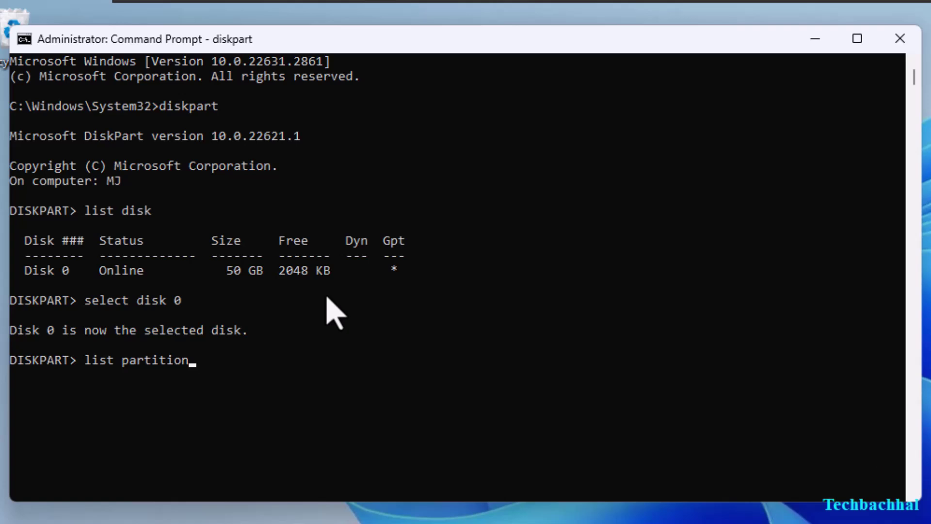
- List Disk 0's partitions and select Partition 3, the 45 GB primary partition
{"action": "key", "text": "Return"}
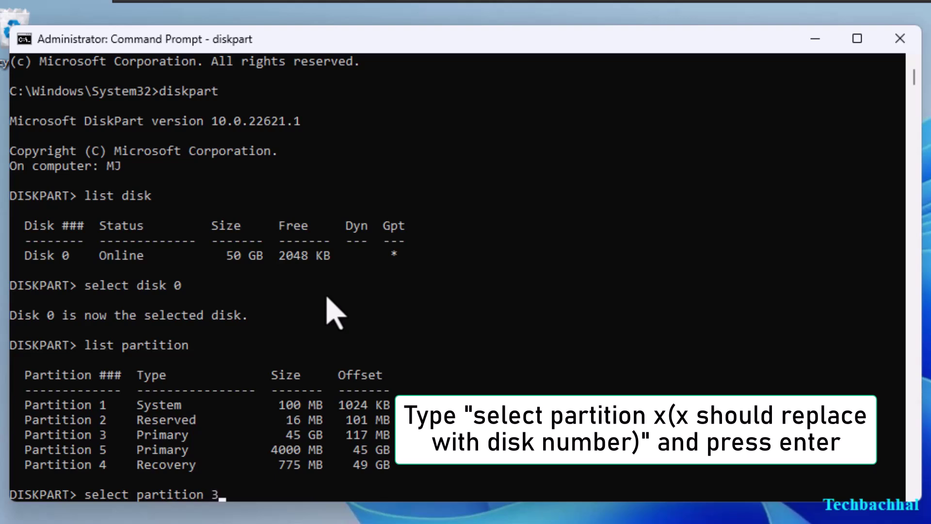
{"action": "key", "text": "Return"}
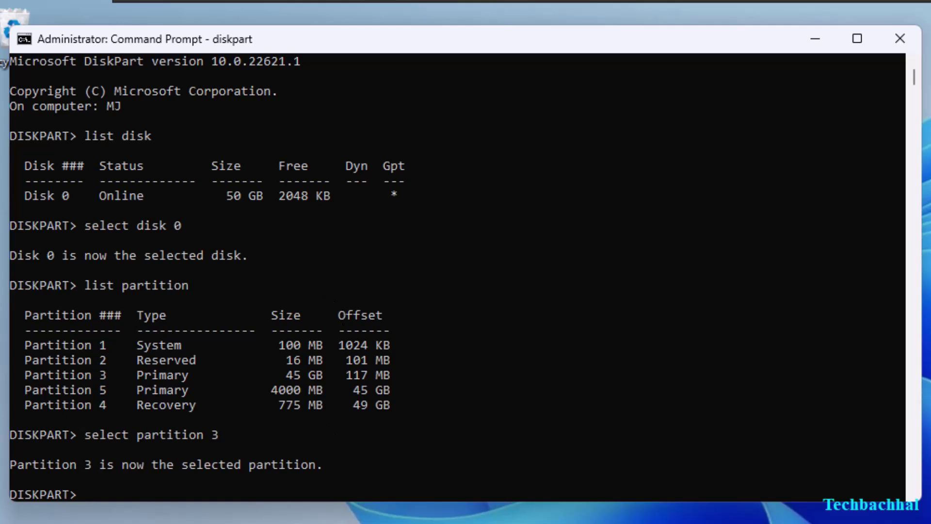
- Paste the SET ID line from Notepad into DiskPart and run it; the partition is in use
{"action": "key", "text": "alt+Tab"}
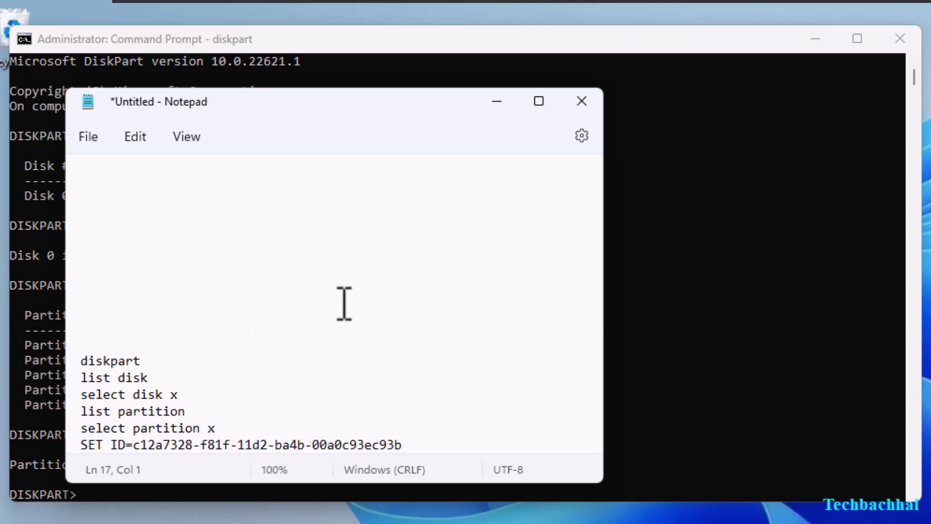
{"action": "left_click", "coordinate": [403, 445]}
{"action": "left_click_drag", "start_coordinate": [404, 446], "coordinate": [68, 451]}
{"action": "key", "text": "super+c"}
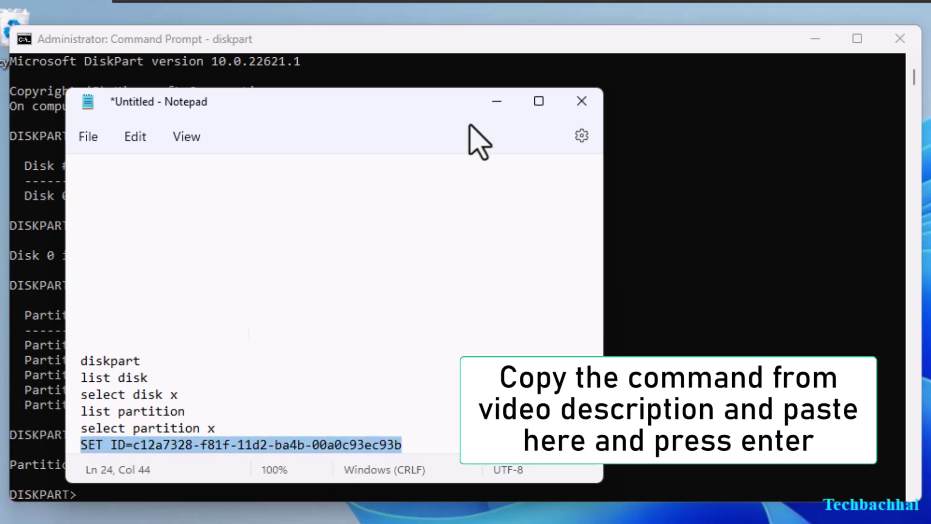
{"action": "left_click", "coordinate": [496, 102]}
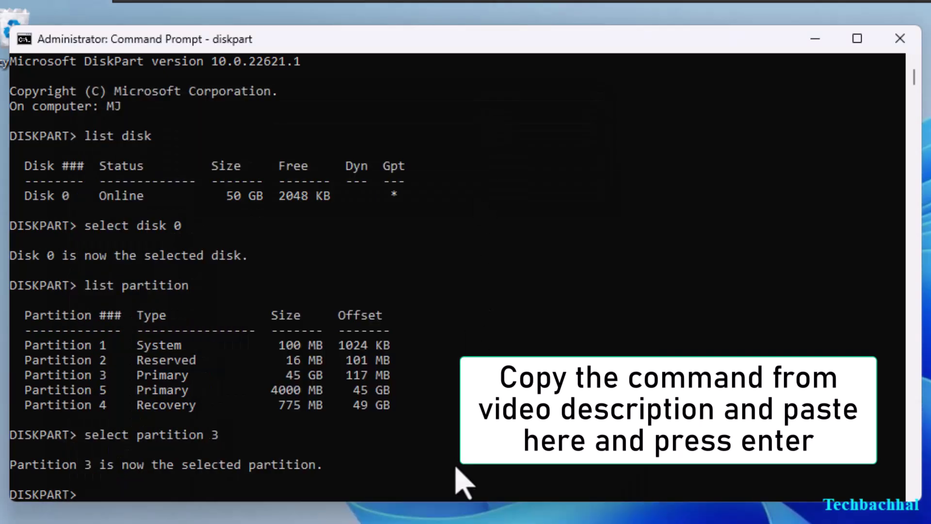
{"action": "right_click", "coordinate": [383, 474]}
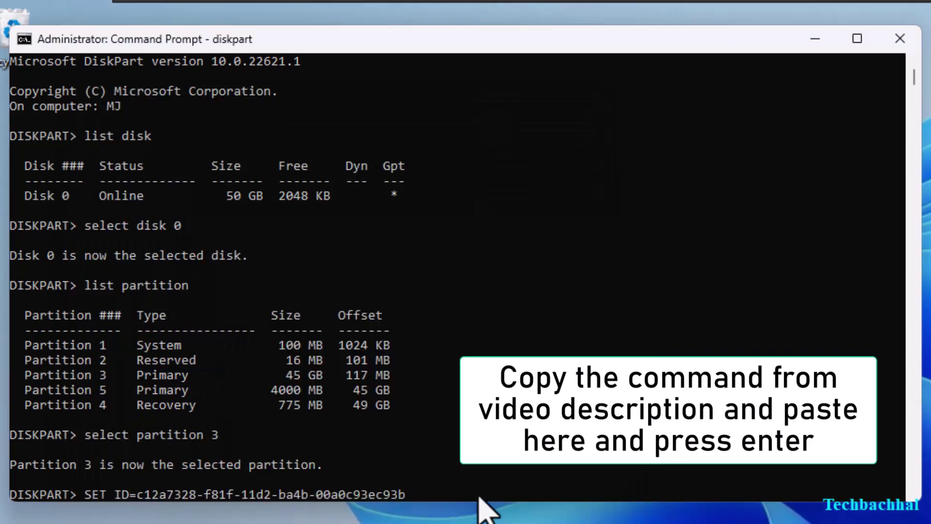
{"action": "key", "text": "Return"}
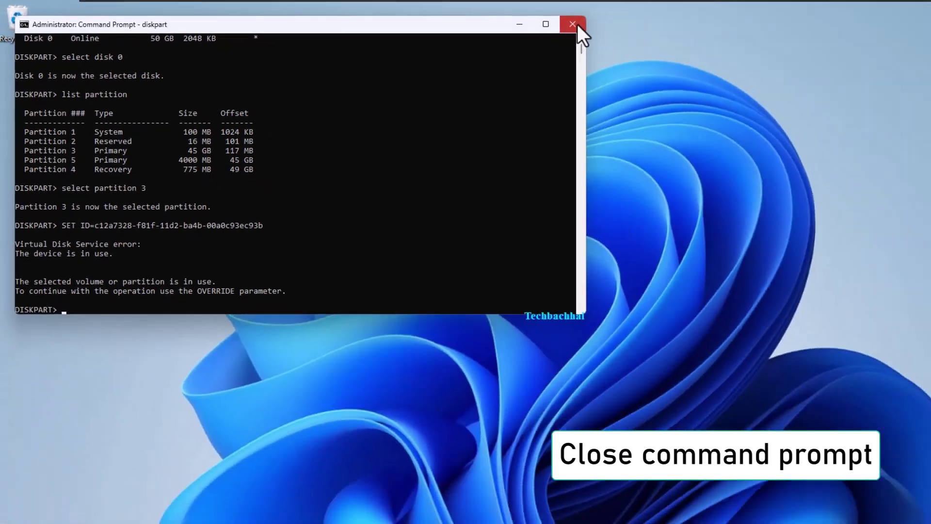
- Close the Command Prompt window
{"action": "left_click", "coordinate": [900, 38]}
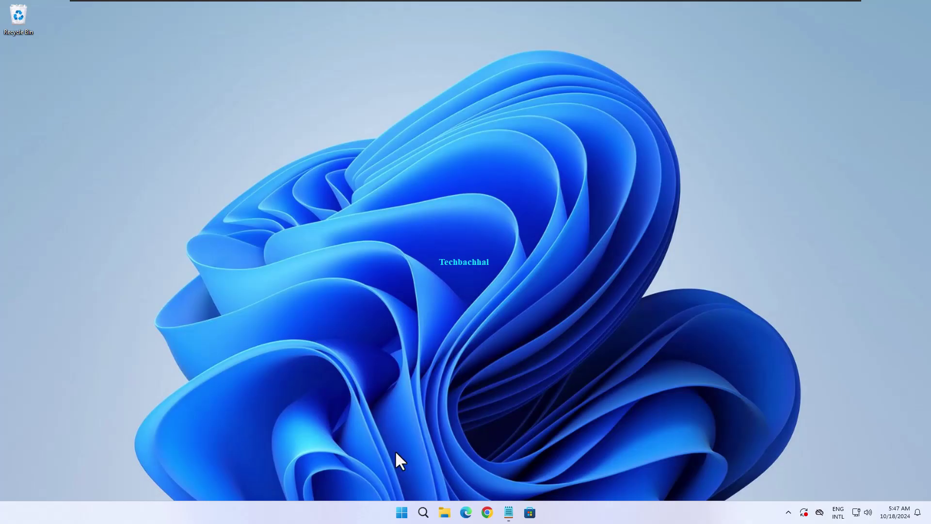
- Open Disk Clean-up from a 'dis' search and scan drive (C:) for removable files
{"action": "left_click", "coordinate": [424, 513]}
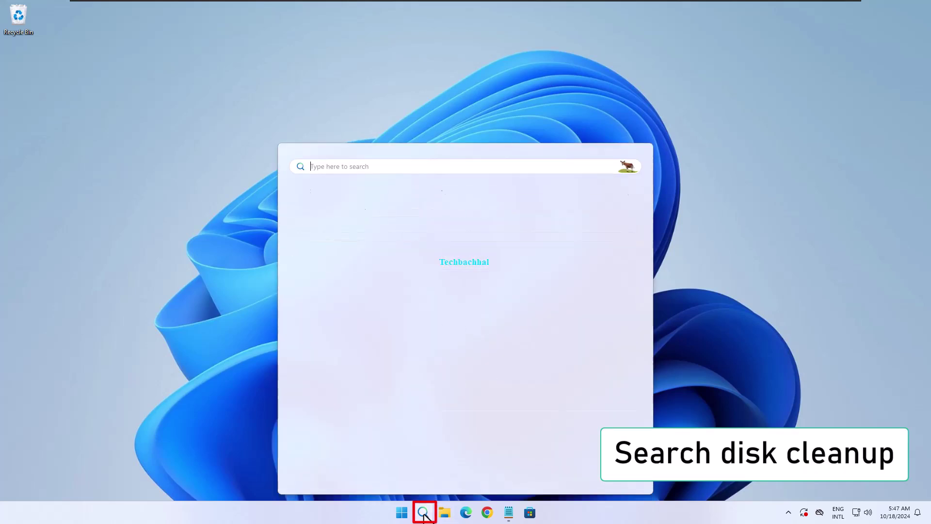
{"action": "type", "text": "dis"}
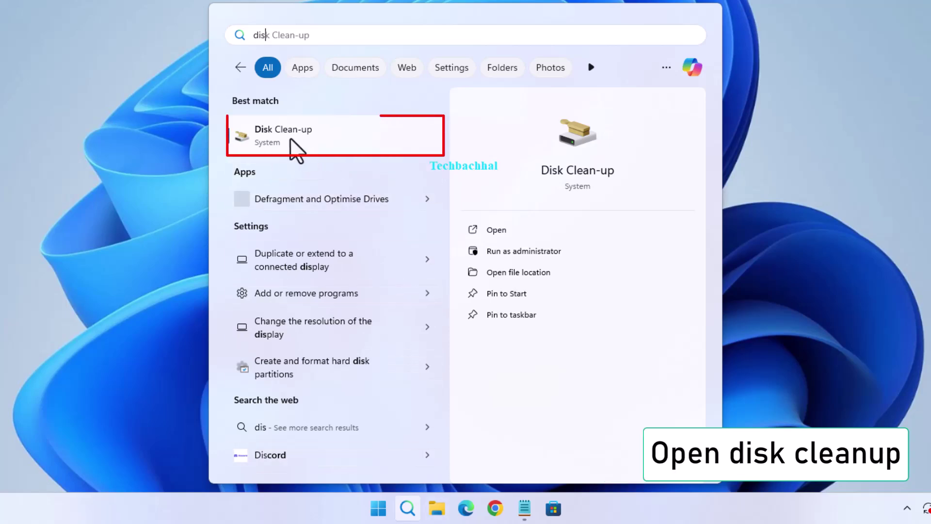
{"action": "left_click", "coordinate": [338, 137]}
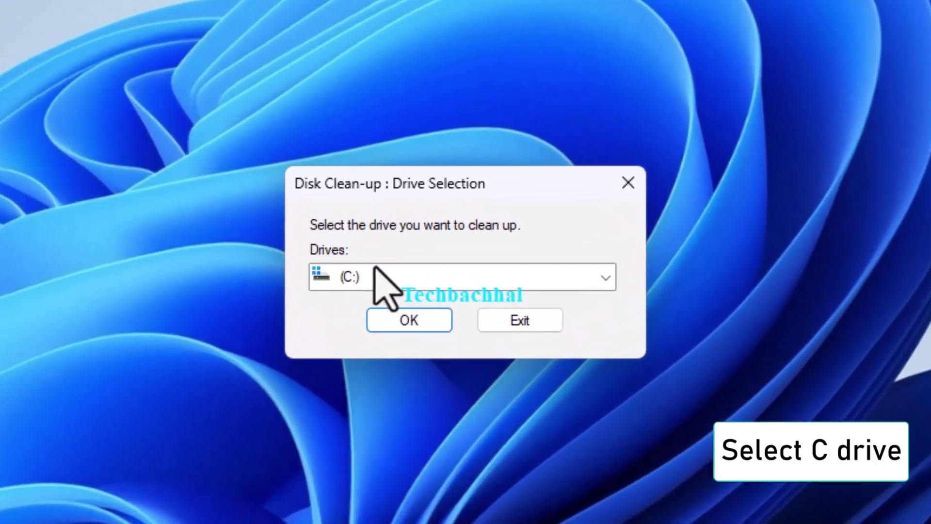
{"action": "left_click", "coordinate": [380, 272]}
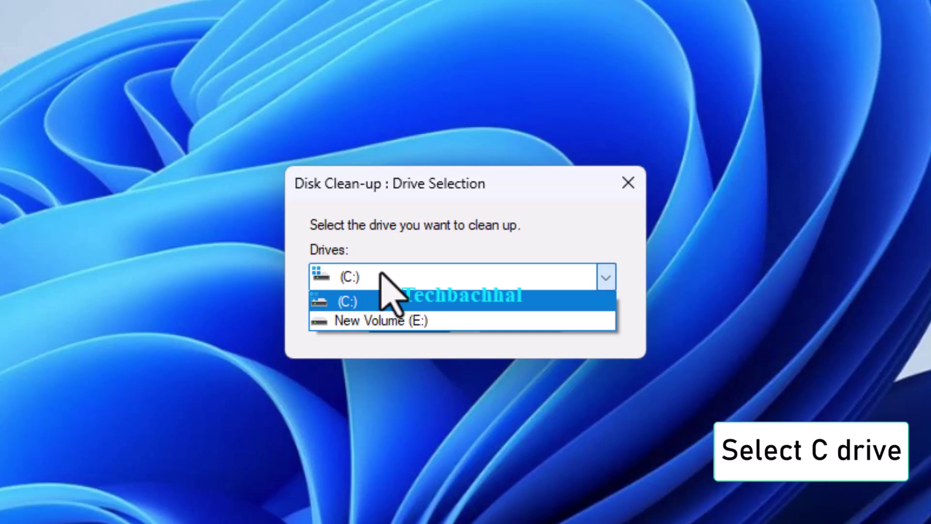
{"action": "left_click", "coordinate": [381, 274]}
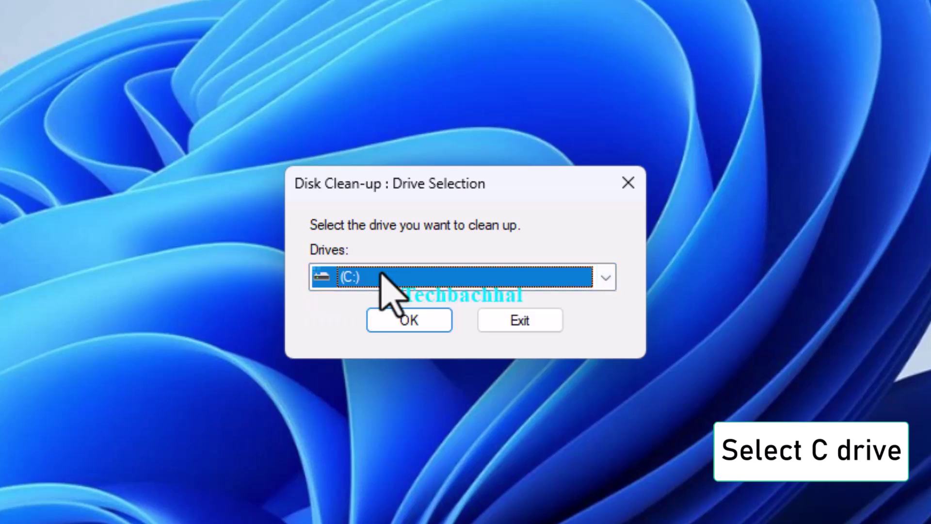
{"action": "left_click", "coordinate": [409, 320]}
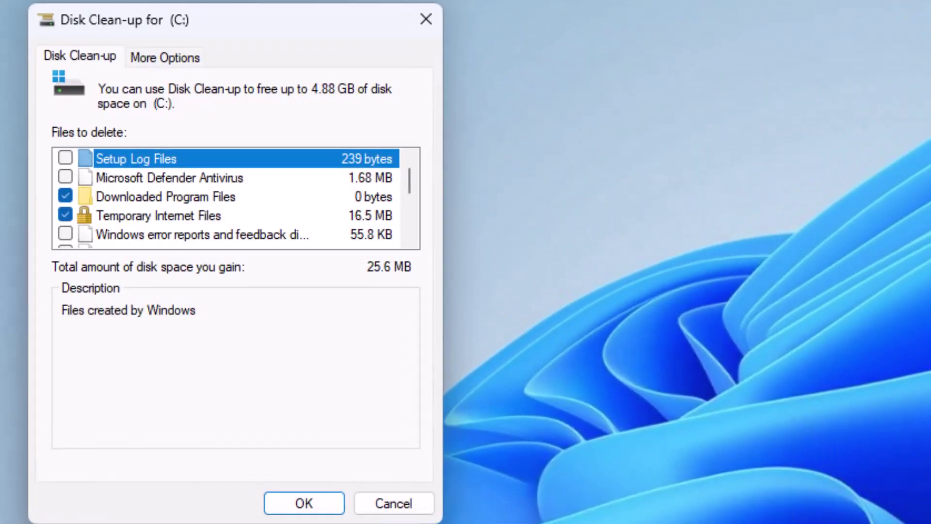
- Delete the ticked 25.6 MB of files, including Temporary Internet Files and Thumbnails, from drive C:
{"action": "scroll", "coordinate": [194, 209], "scroll_direction": "down", "scroll_amount": 3}
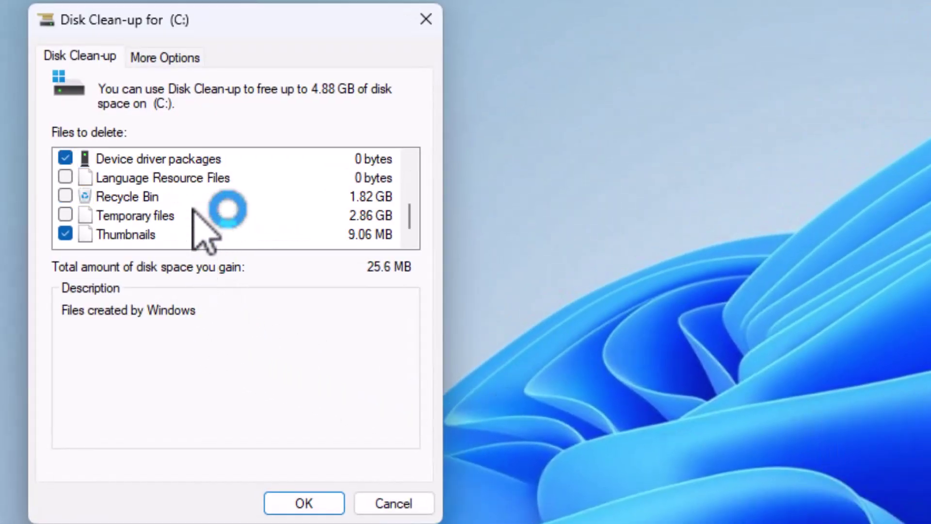
{"action": "left_click", "coordinate": [308, 499]}
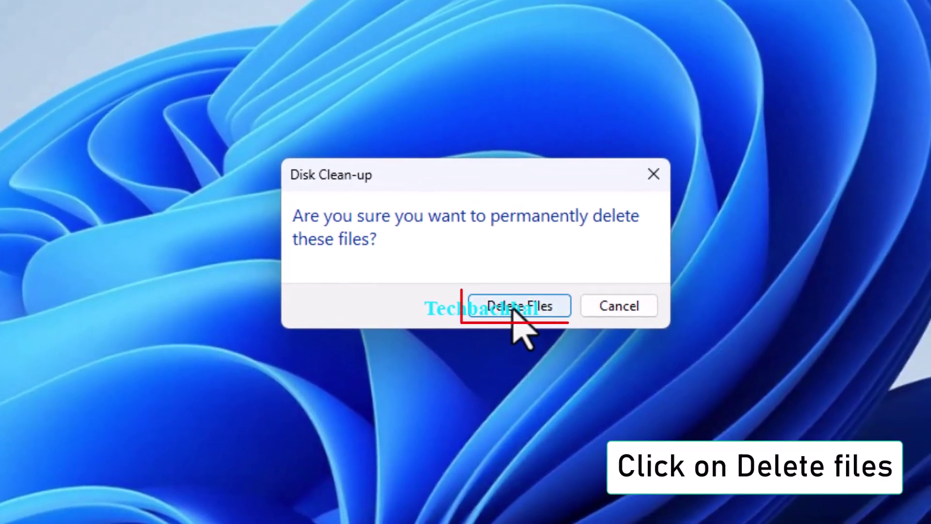
{"action": "left_click", "coordinate": [514, 309]}
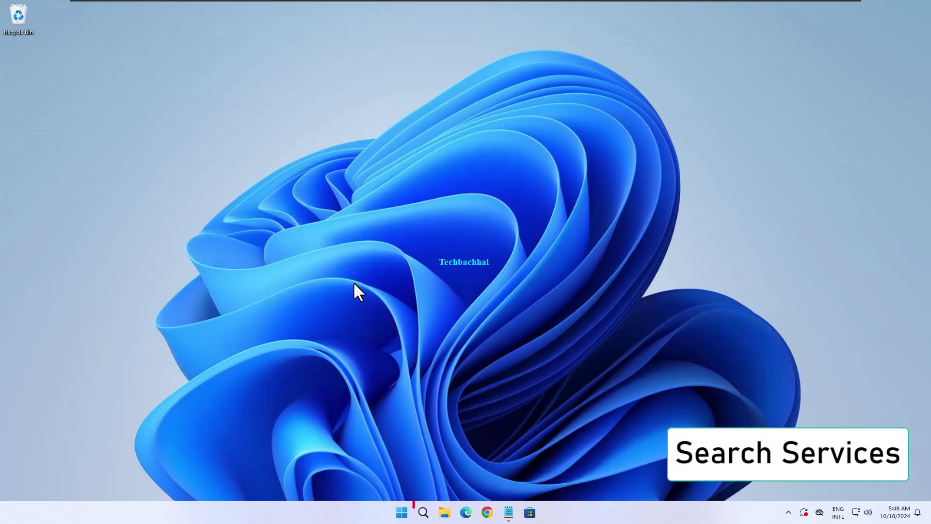
- Open Services from a 'services' search and scroll to the running Windows Update service
{"action": "left_click", "coordinate": [420, 513]}
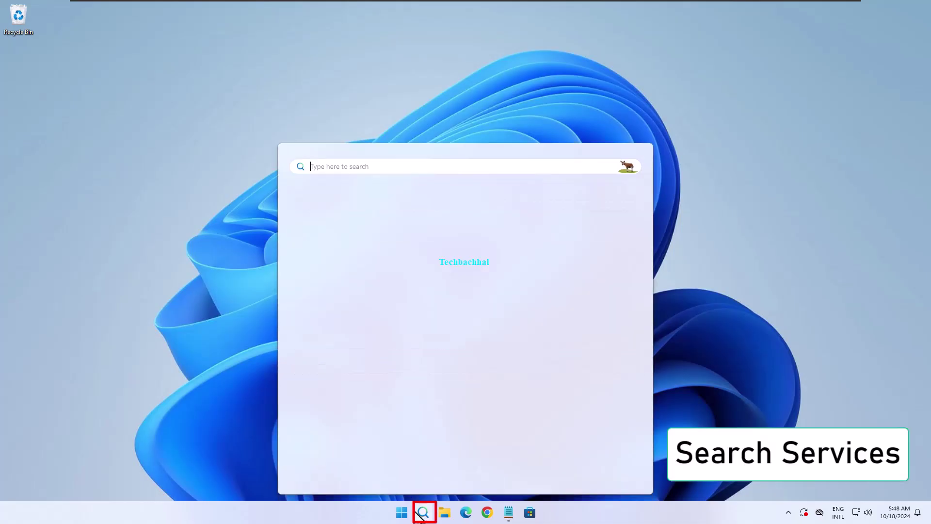
{"action": "type", "text": "services"}
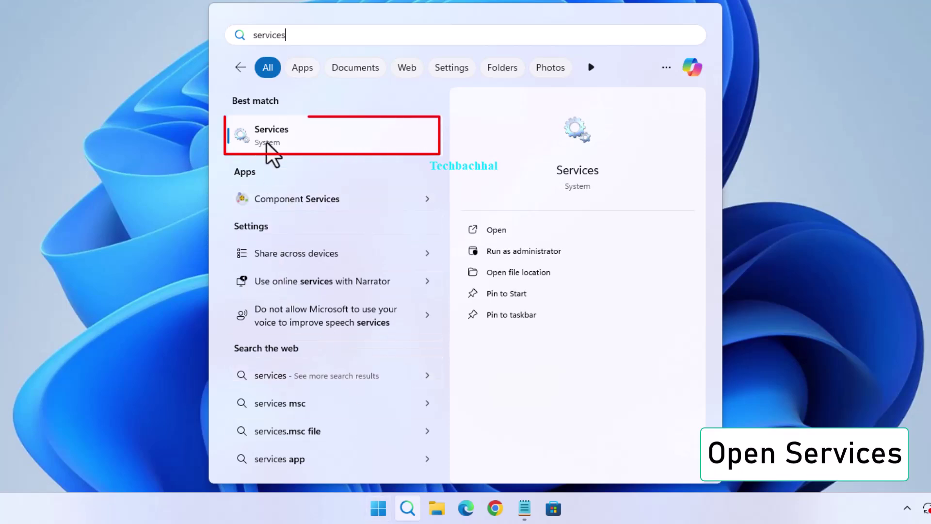
{"action": "left_click", "coordinate": [268, 138]}
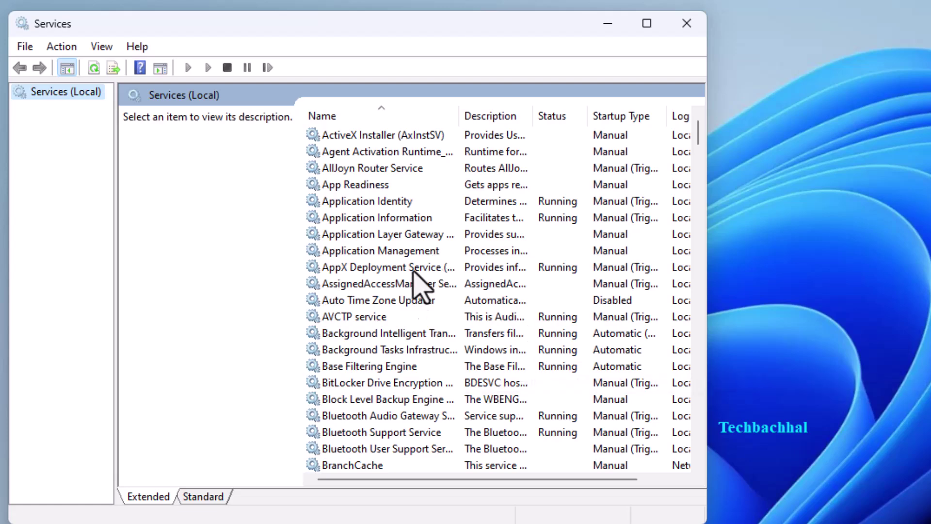
{"action": "scroll", "coordinate": [415, 285], "scroll_direction": "down", "scroll_amount": 20}
{"action": "scroll", "coordinate": [393, 439], "scroll_direction": "down", "scroll_amount": 20}
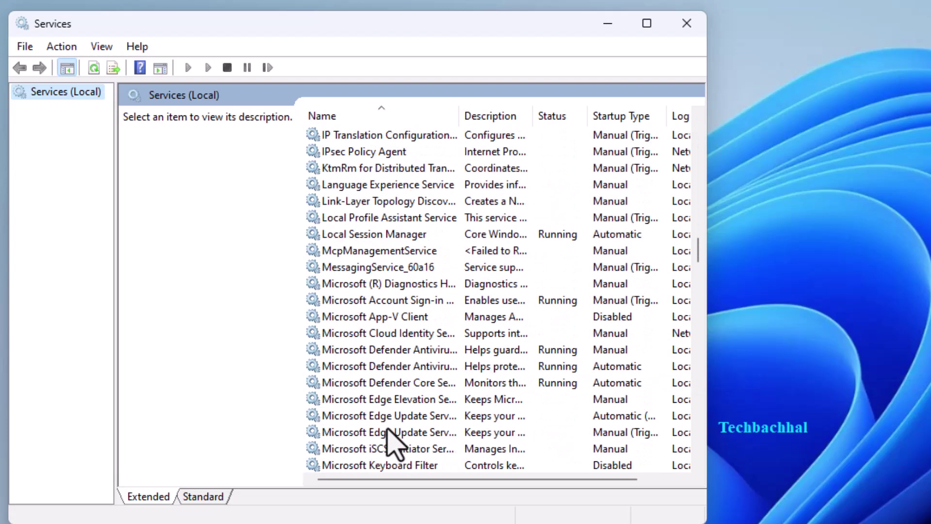
{"action": "scroll", "coordinate": [388, 438], "scroll_direction": "down", "scroll_amount": 20}
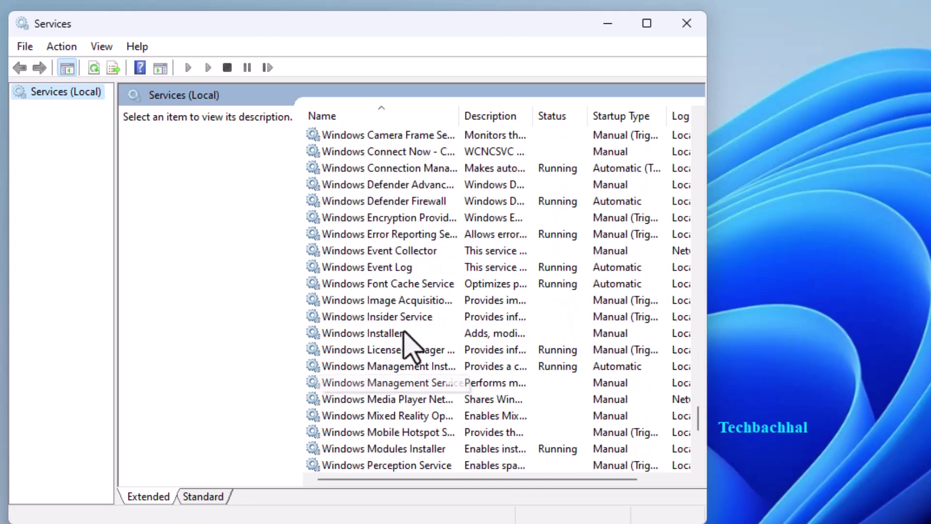
{"action": "scroll", "coordinate": [436, 315], "scroll_direction": "down", "scroll_amount": 2}
{"action": "scroll", "coordinate": [448, 388], "scroll_direction": "down", "scroll_amount": 3}
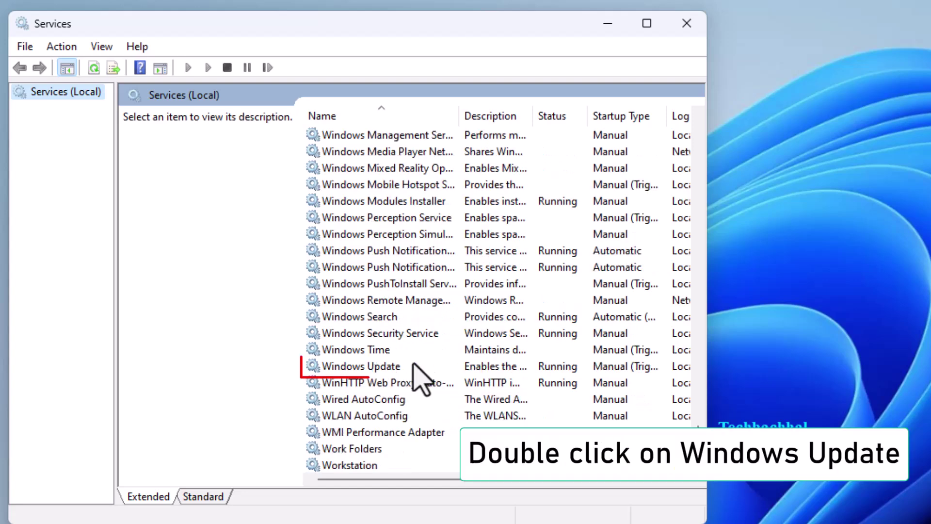
- Stop Windows Update in its properties dialog, leaving Manual startup, then close the Services console
{"action": "double_click", "coordinate": [379, 368]}
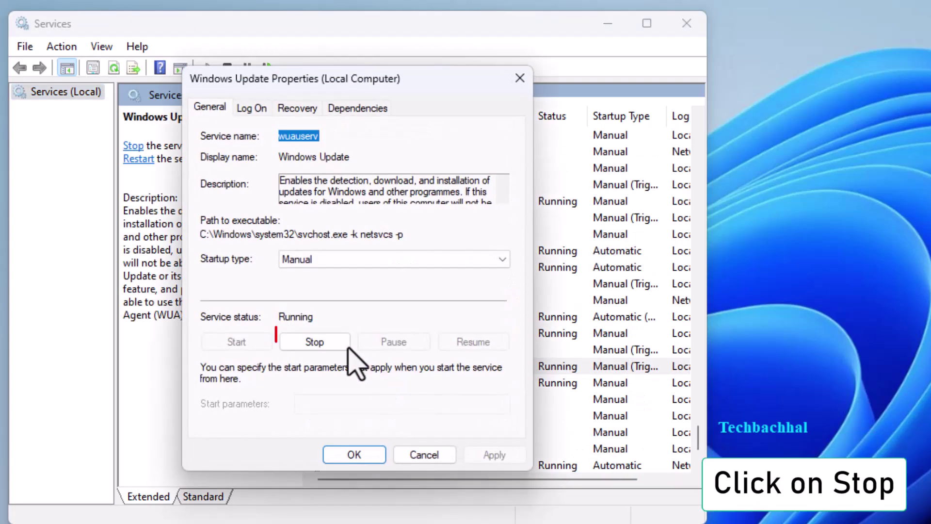
{"action": "left_click", "coordinate": [314, 342]}
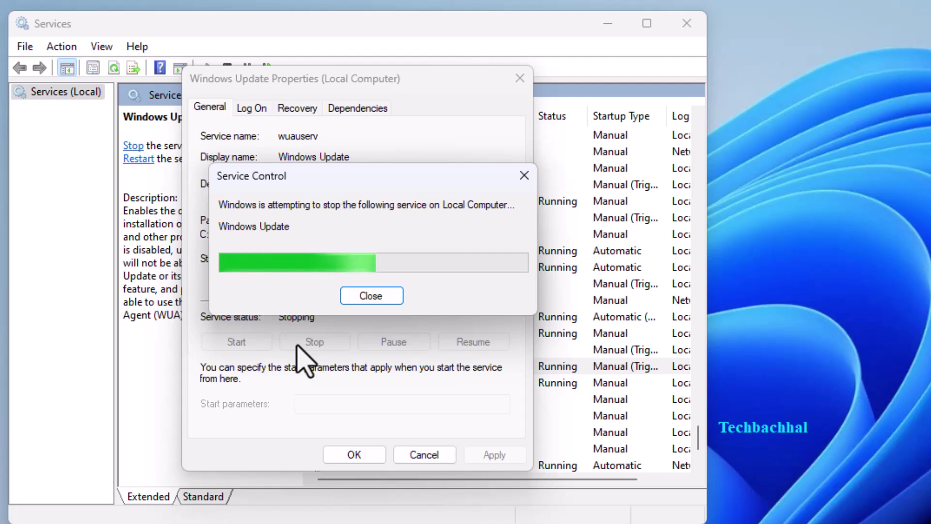
{"action": "left_click", "coordinate": [376, 456]}
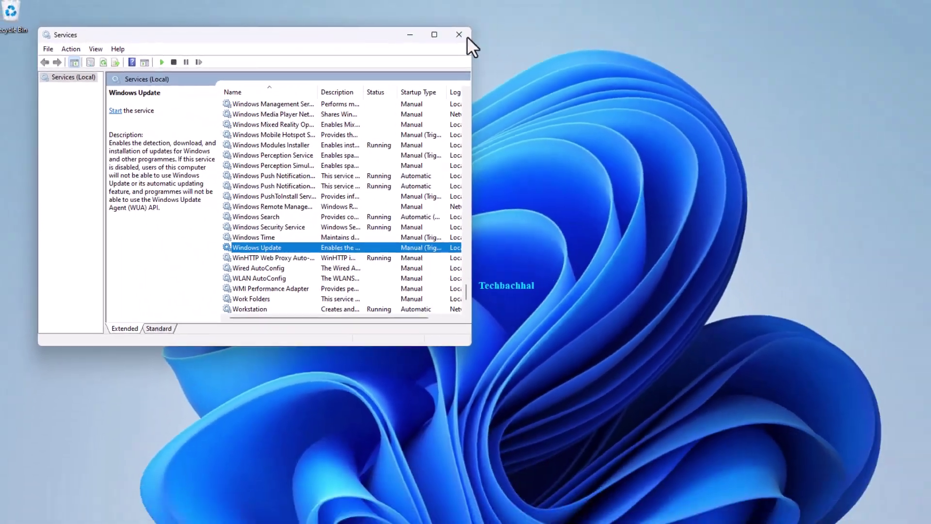
{"action": "left_click", "coordinate": [658, 25]}
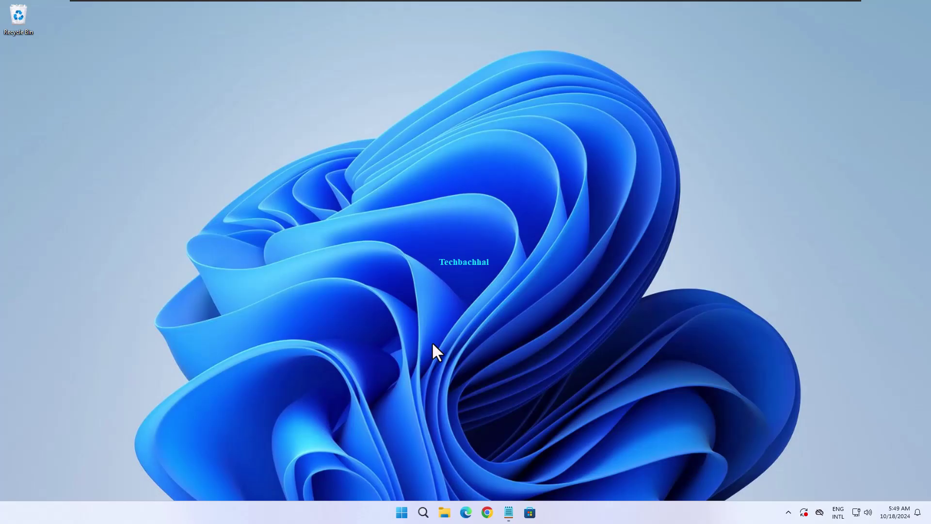
- Browse File Explorer to This PC > Local Disk (C:) > Windows and scroll to SoftwareDistribution
{"action": "left_click", "coordinate": [444, 514]}
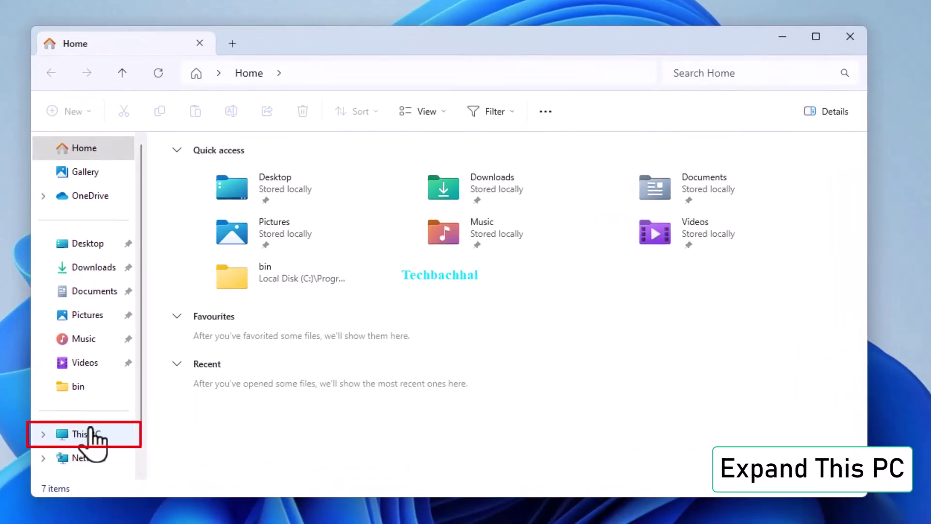
{"action": "left_click", "coordinate": [90, 434]}
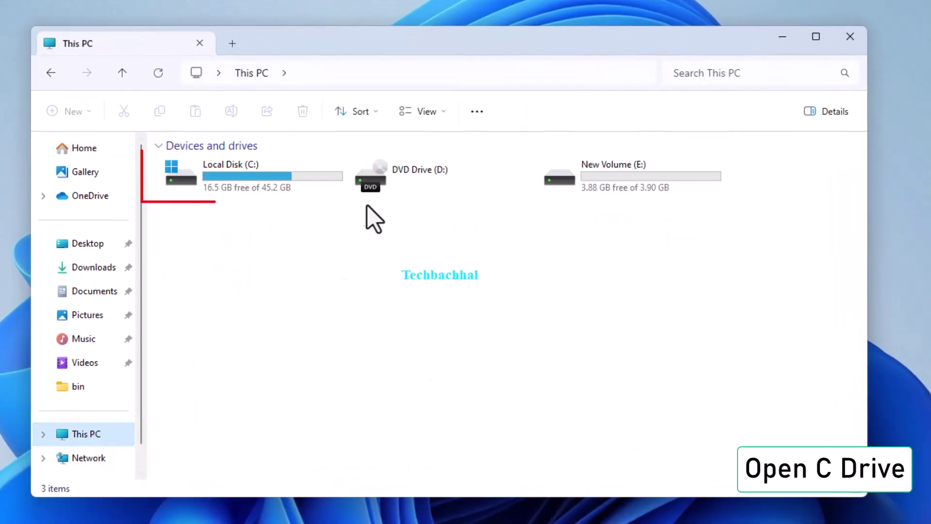
{"action": "double_click", "coordinate": [226, 177]}
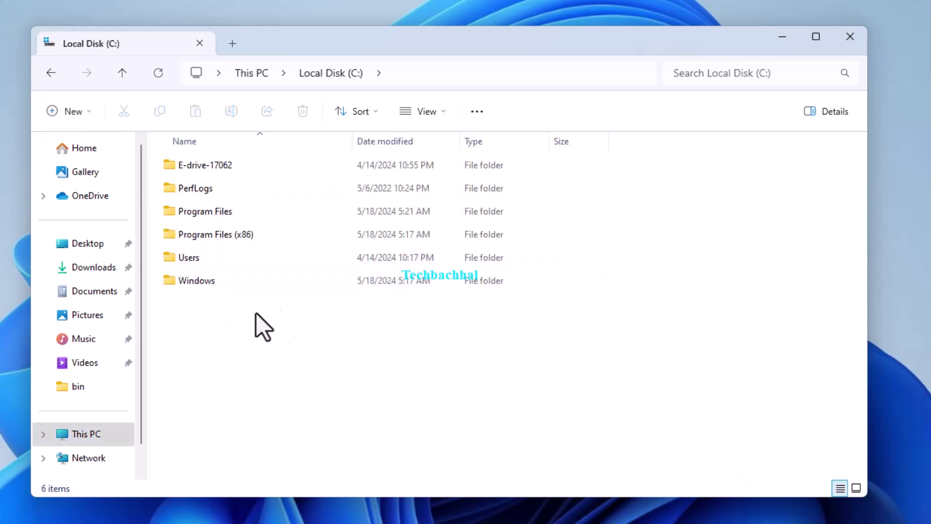
{"action": "double_click", "coordinate": [228, 280]}
{"action": "scroll", "coordinate": [277, 391], "scroll_direction": "down", "scroll_amount": 5}
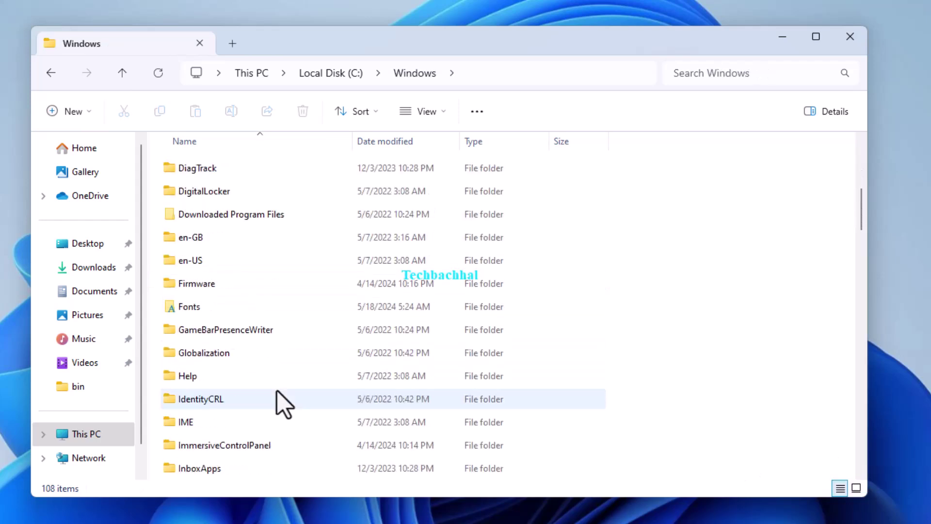
{"action": "scroll", "coordinate": [278, 392], "scroll_direction": "down", "scroll_amount": 12}
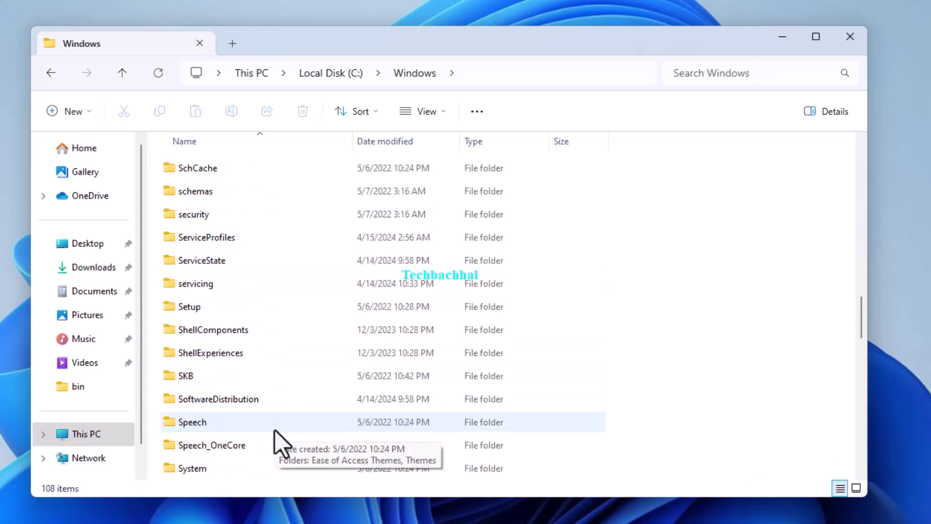
- Delete all five items inside SoftwareDistribution with admin permission, skipping the protected Download folder
{"action": "double_click", "coordinate": [236, 398]}
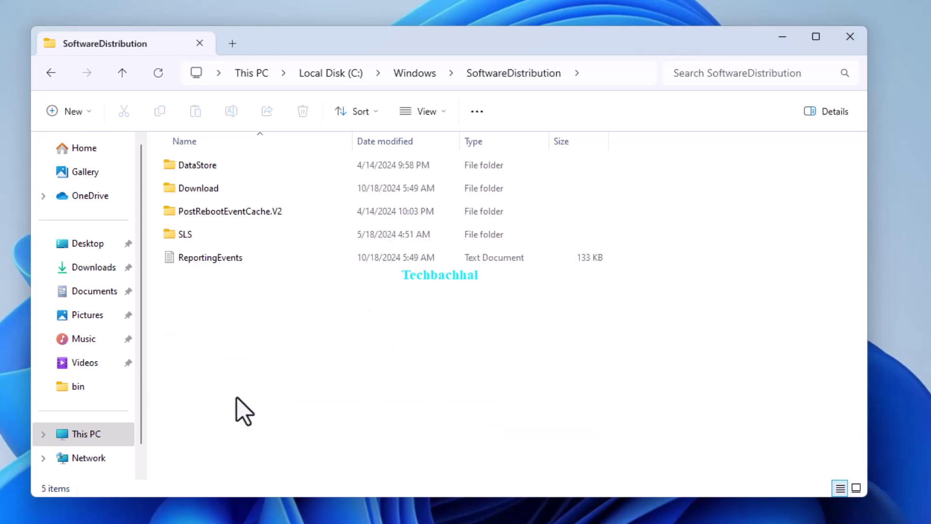
{"action": "left_click_drag", "start_coordinate": [214, 287], "coordinate": [201, 163]}
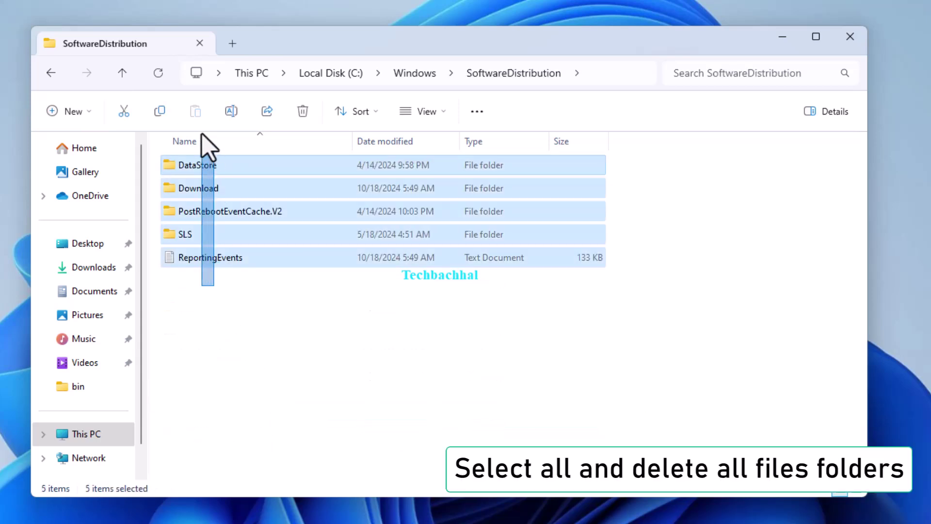
{"action": "left_click", "coordinate": [302, 111]}
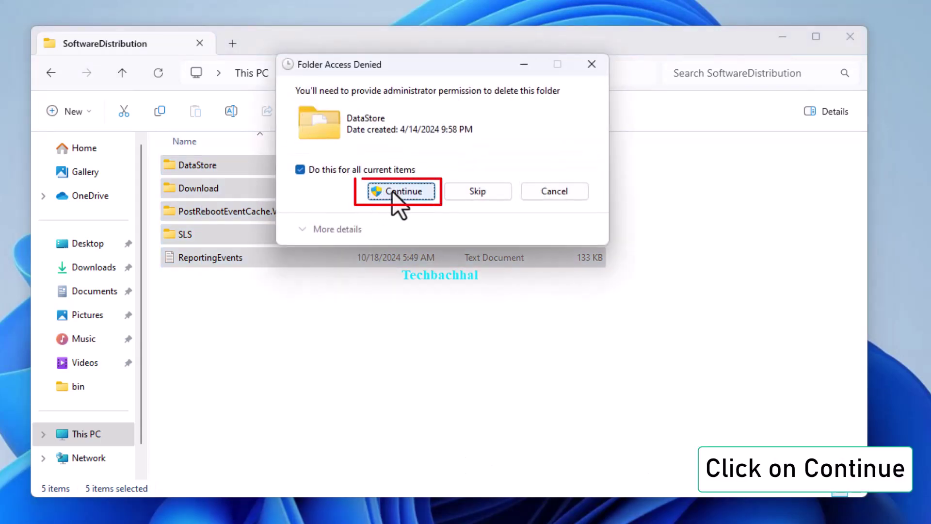
{"action": "left_click", "coordinate": [393, 192]}
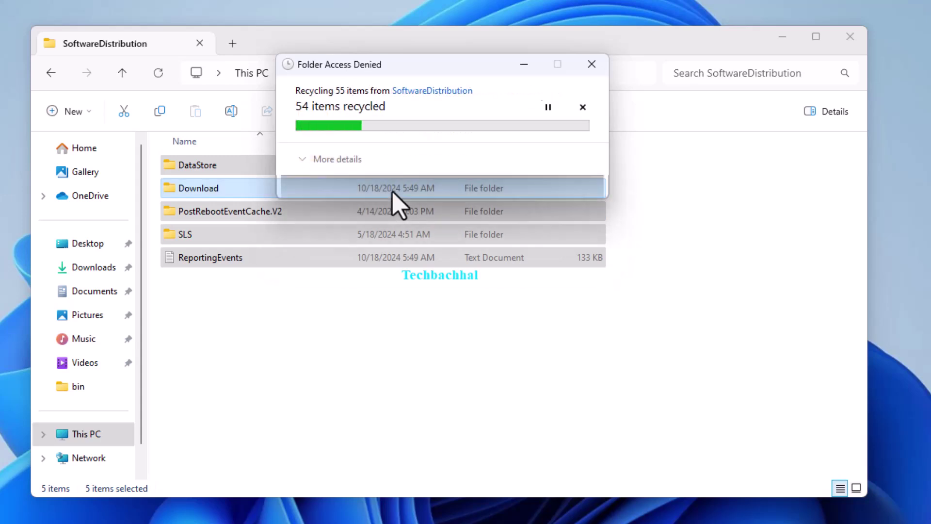
{"action": "left_click", "coordinate": [319, 192]}
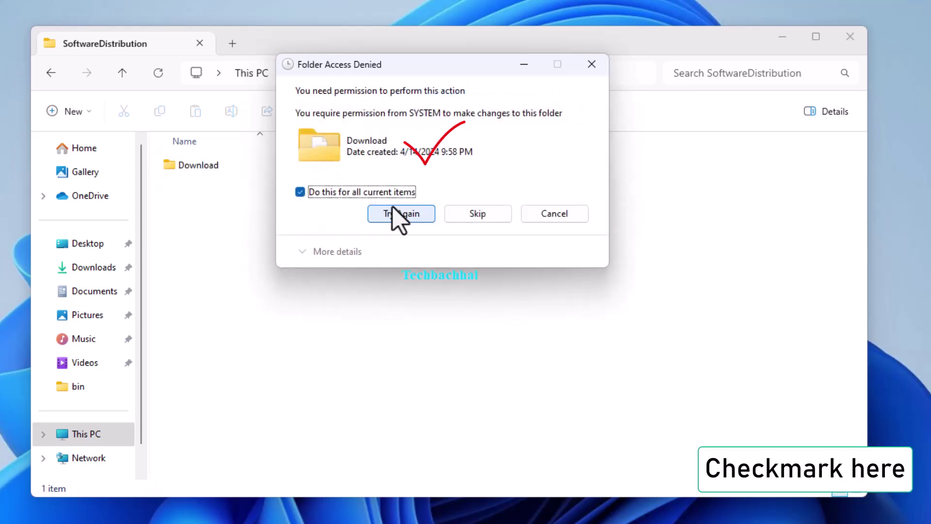
{"action": "left_click", "coordinate": [465, 214]}
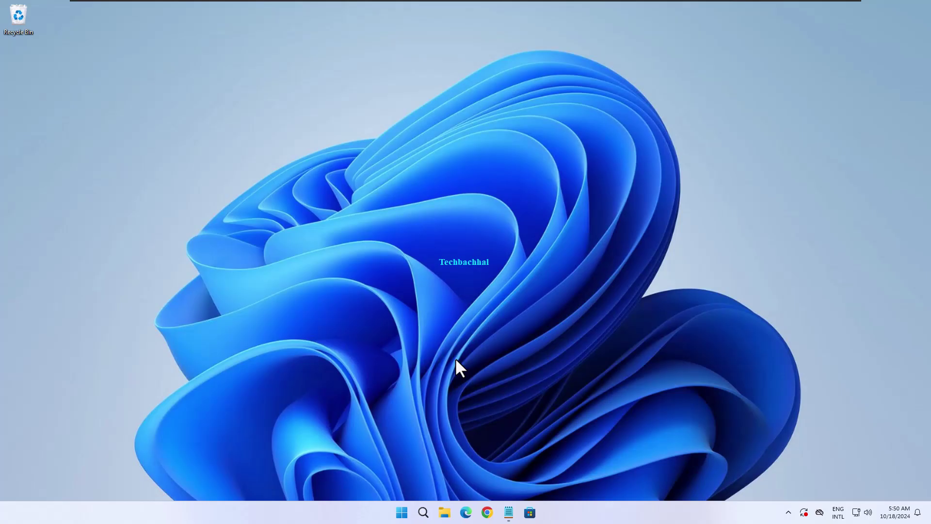
- Launch System Configuration by running msconfig from the Run box
{"action": "key", "text": "super+r"}
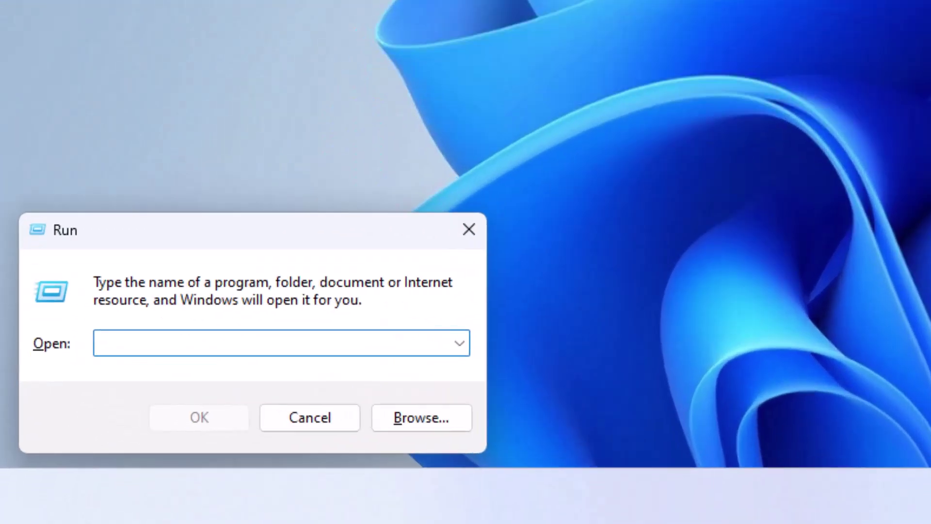
{"action": "type", "text": "msconfig"}
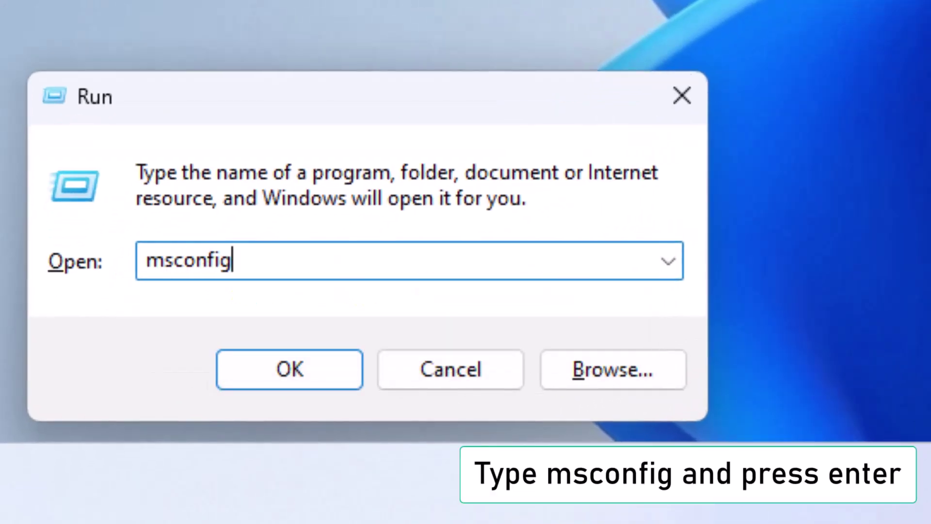
{"action": "key", "text": "Return"}
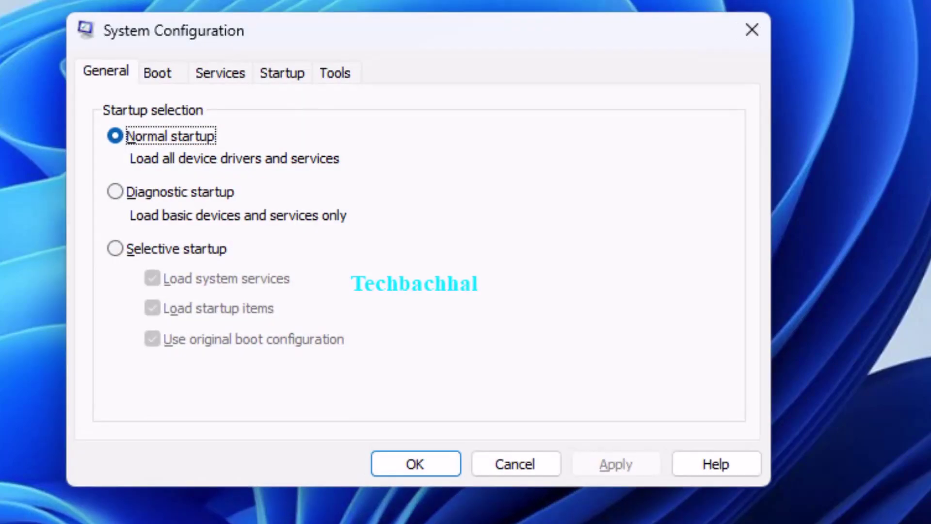
- Hide Microsoft services on the Services tab, then disable and apply the seven remaining services
{"action": "left_click", "coordinate": [286, 80]}
{"action": "left_click", "coordinate": [229, 80]}
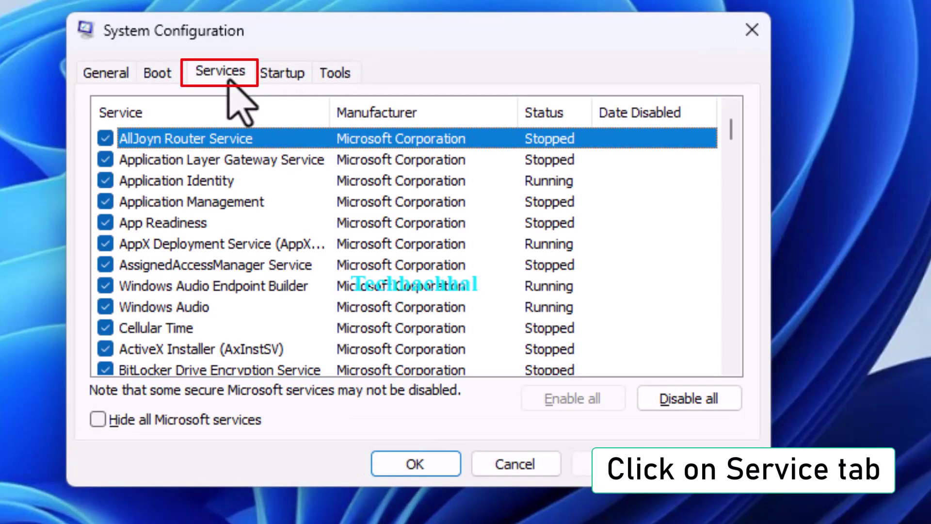
{"action": "left_click", "coordinate": [216, 81]}
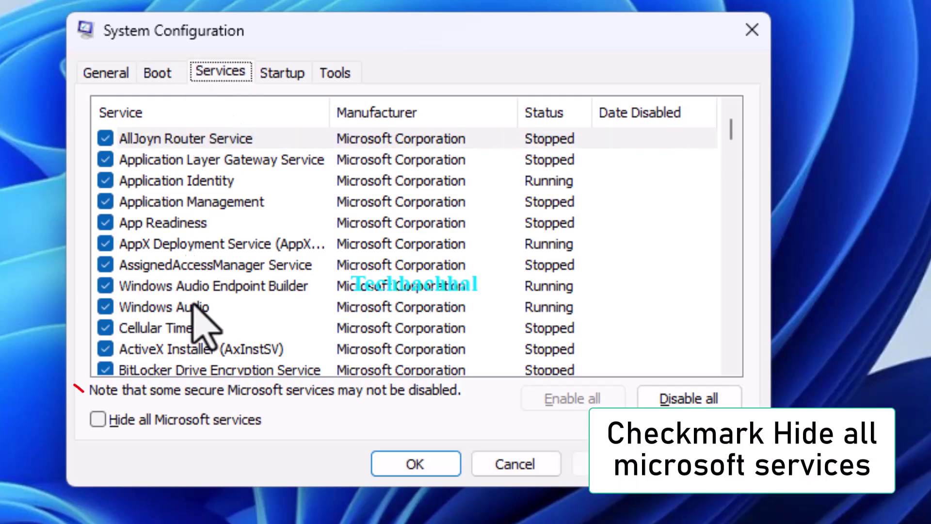
{"action": "left_click", "coordinate": [118, 425]}
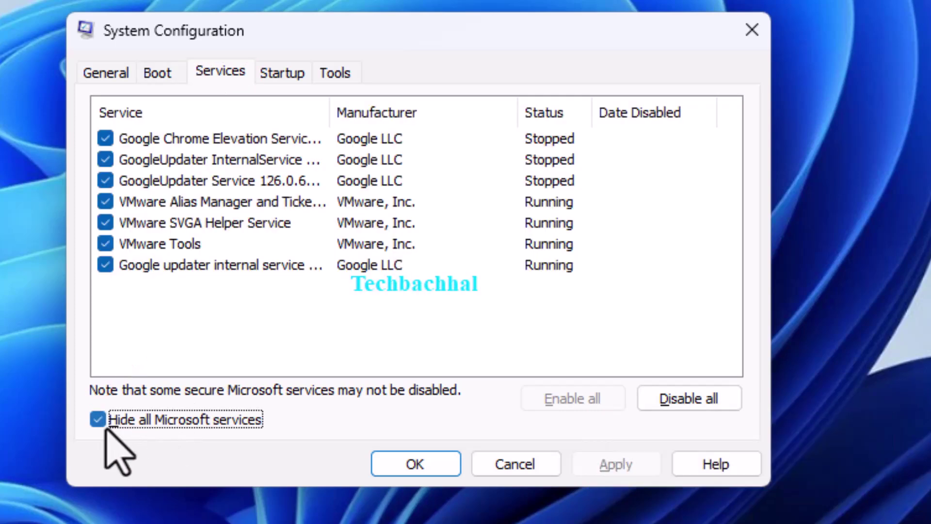
{"action": "left_click", "coordinate": [677, 403]}
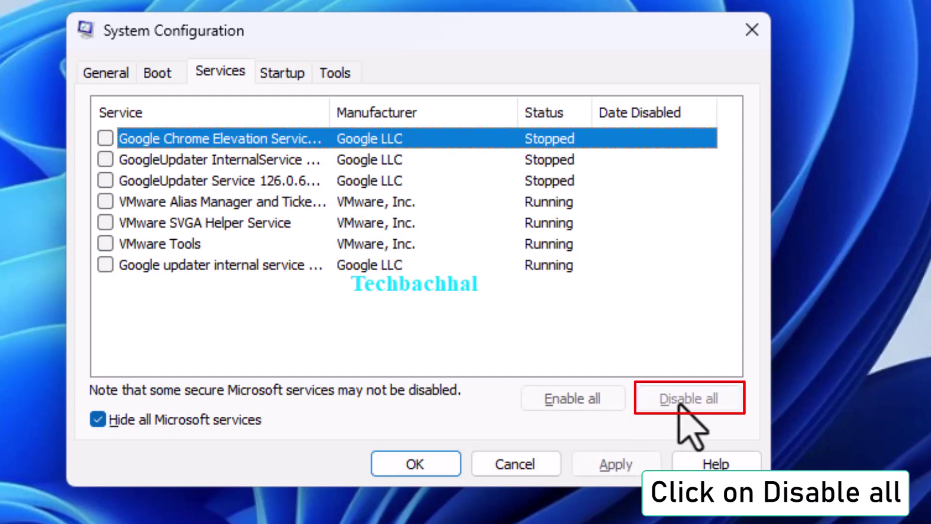
{"action": "left_click", "coordinate": [615, 464]}
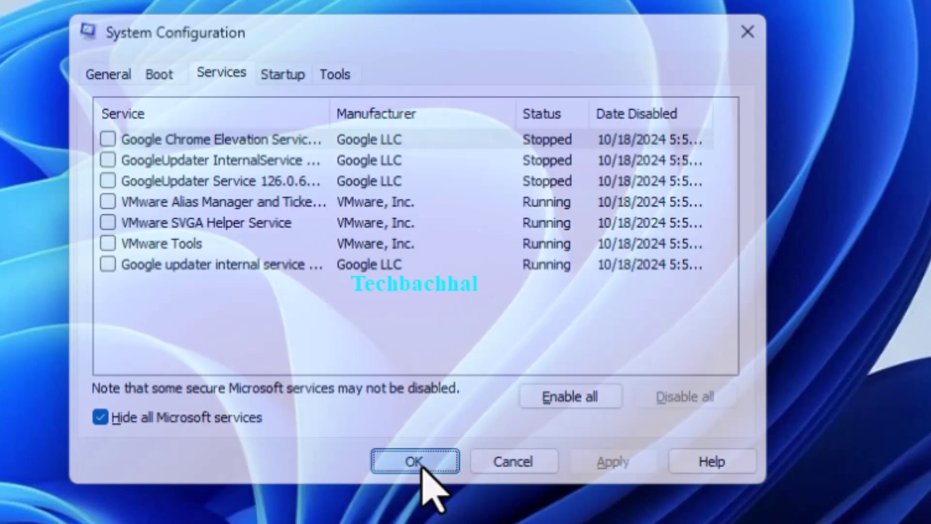
- Close System Configuration with OK so the restart prompt appears
{"action": "left_click", "coordinate": [416, 464]}
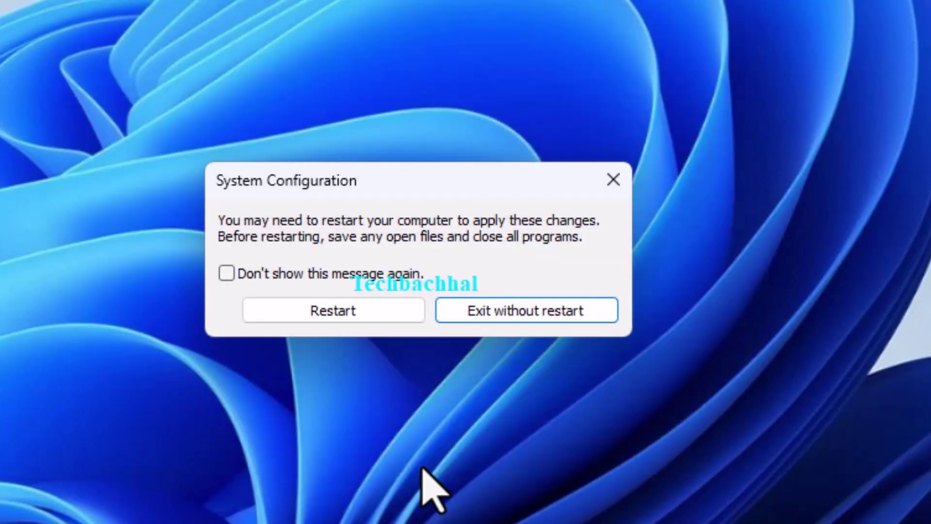